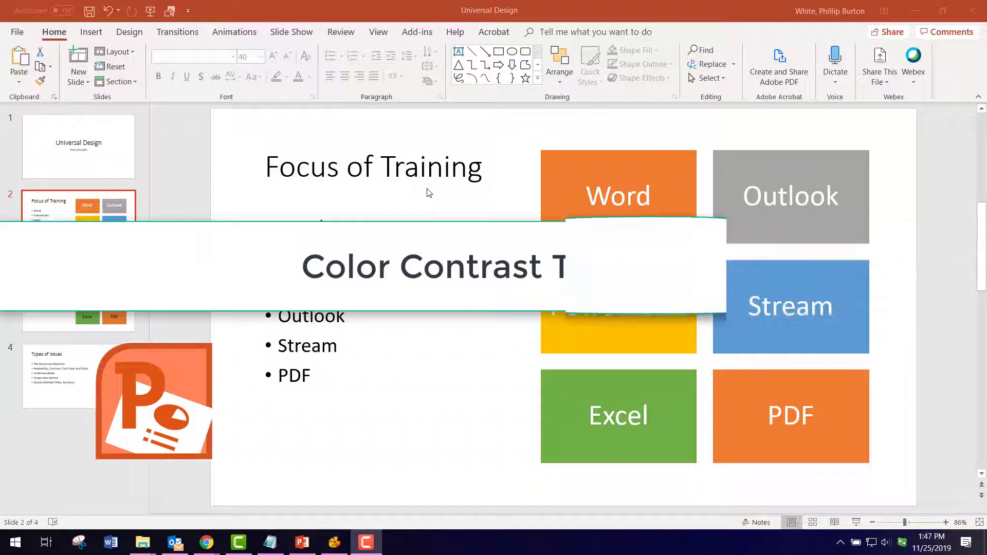
Compare slide 3's black tile labels with slide 2's white labels
left_click(60, 220)
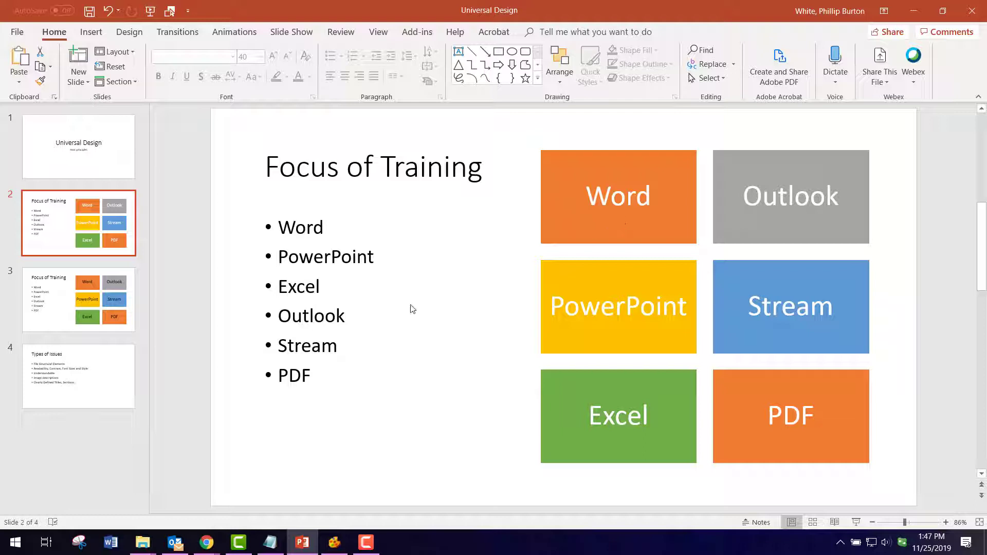
left_click(93, 325)
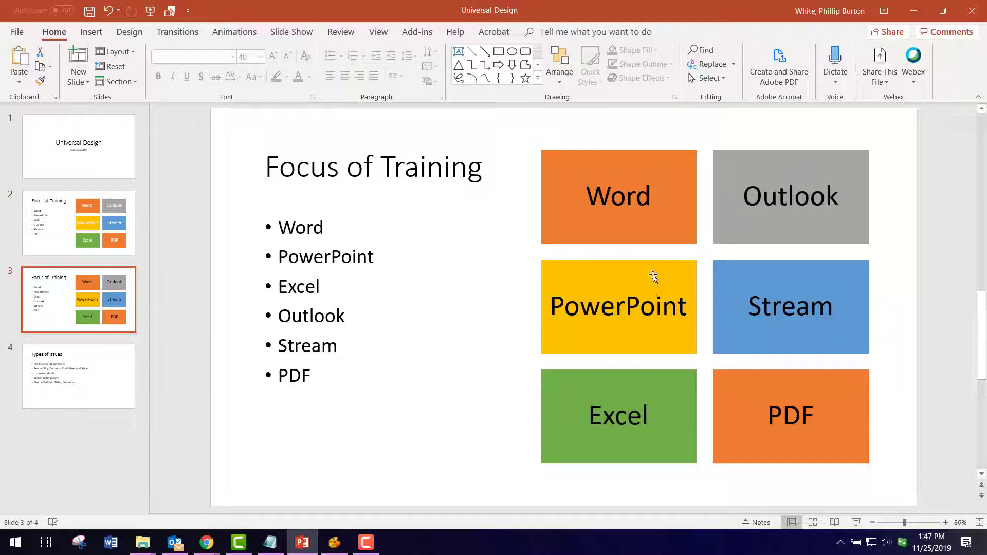
left_click(57, 234)
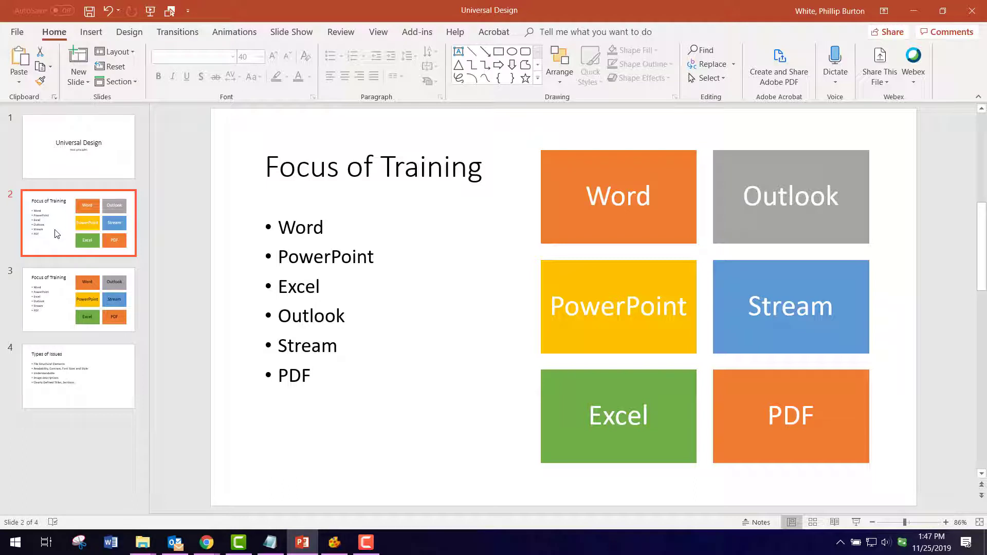
Launch Colour Contrast Analyser and position it over the slide
left_click(338, 541)
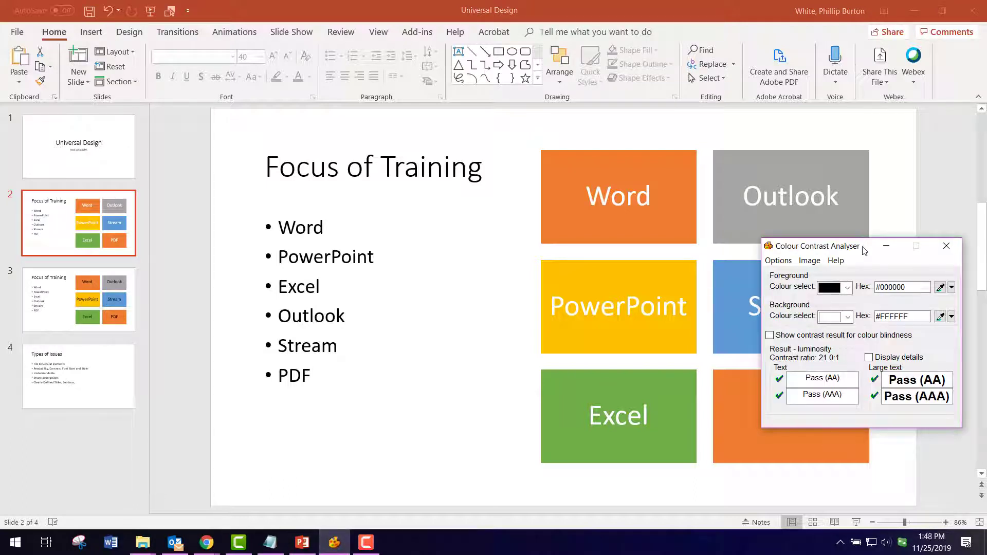
left_click_drag(864, 250, 748, 133)
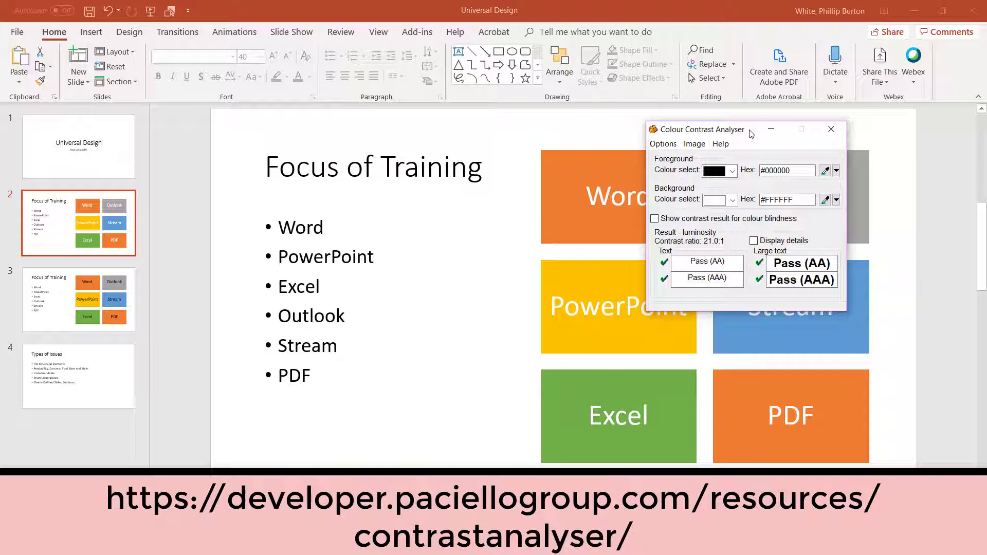
left_click_drag(751, 133, 403, 161)
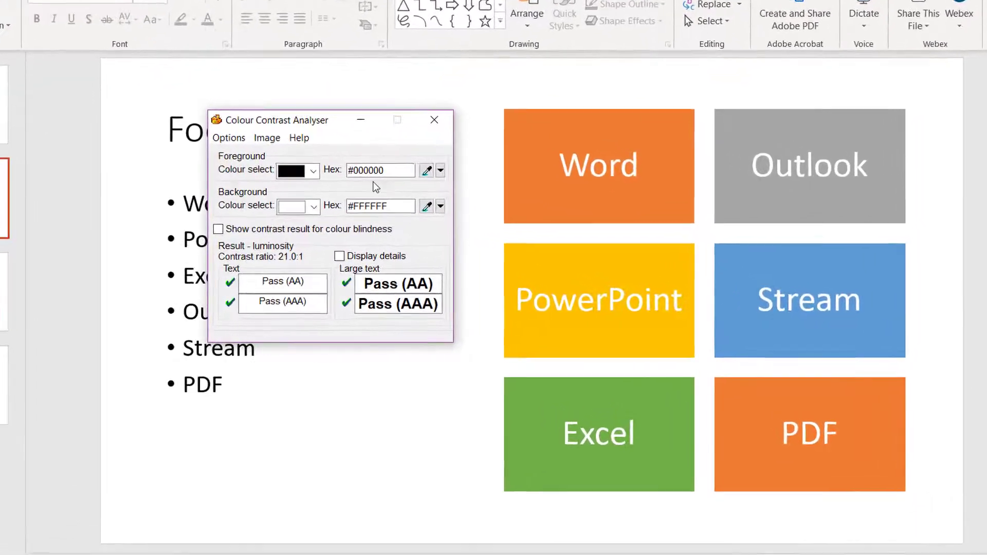
Test white text on the orange, yellow, blue and green tiles; green #70AD47 fails at 2.7:1
left_click(426, 170)
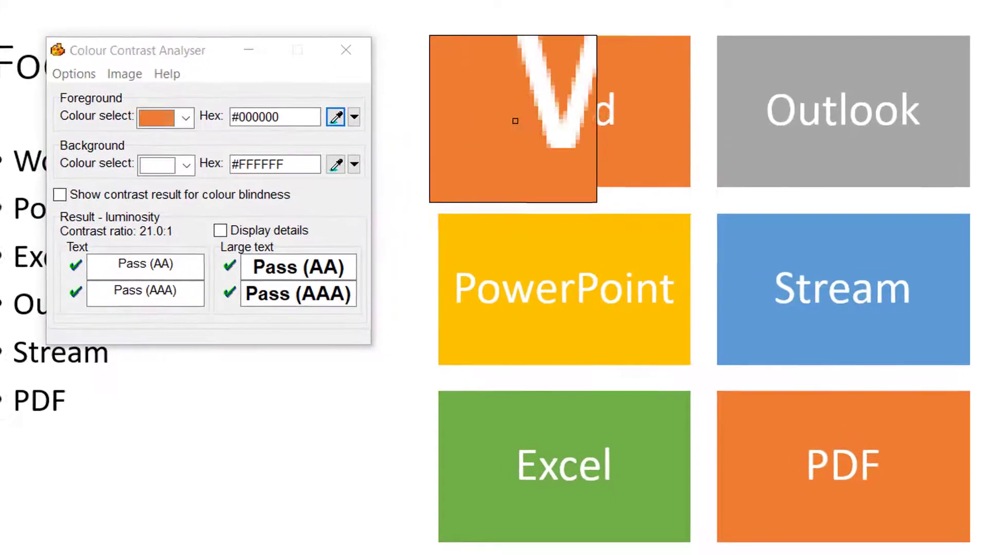
left_click(514, 115)
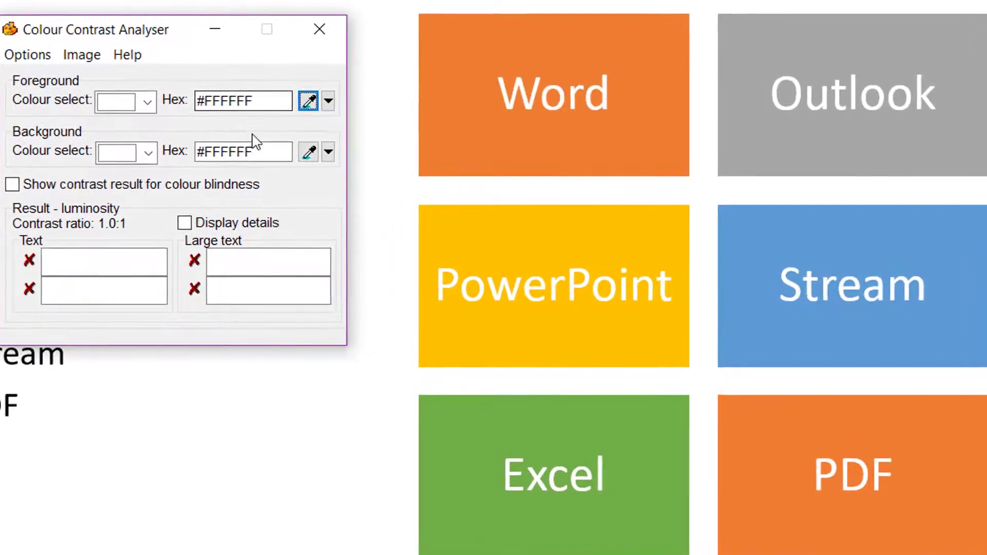
left_click(308, 153)
left_click(447, 139)
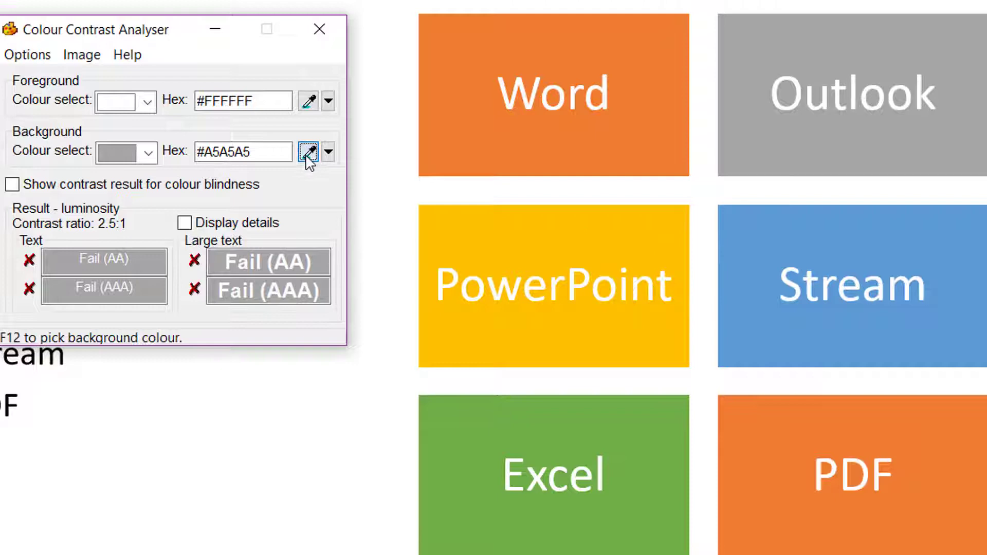
left_click(309, 154)
left_click(499, 324)
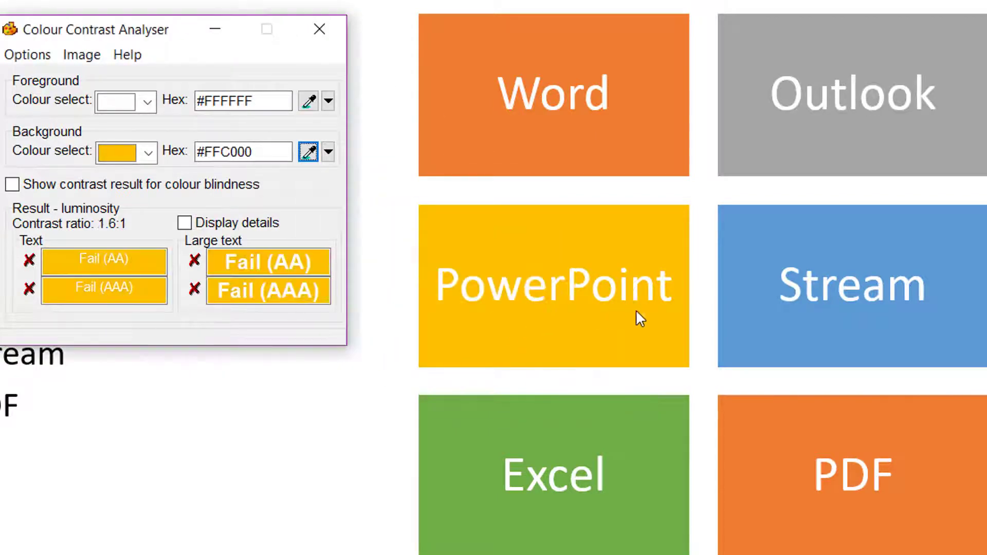
left_click(309, 152)
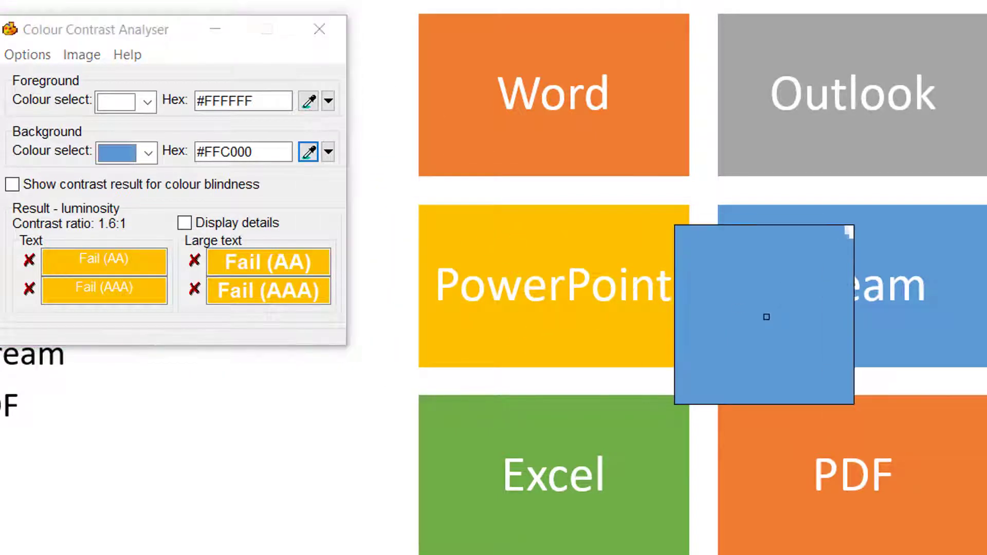
left_click(767, 316)
left_click(309, 153)
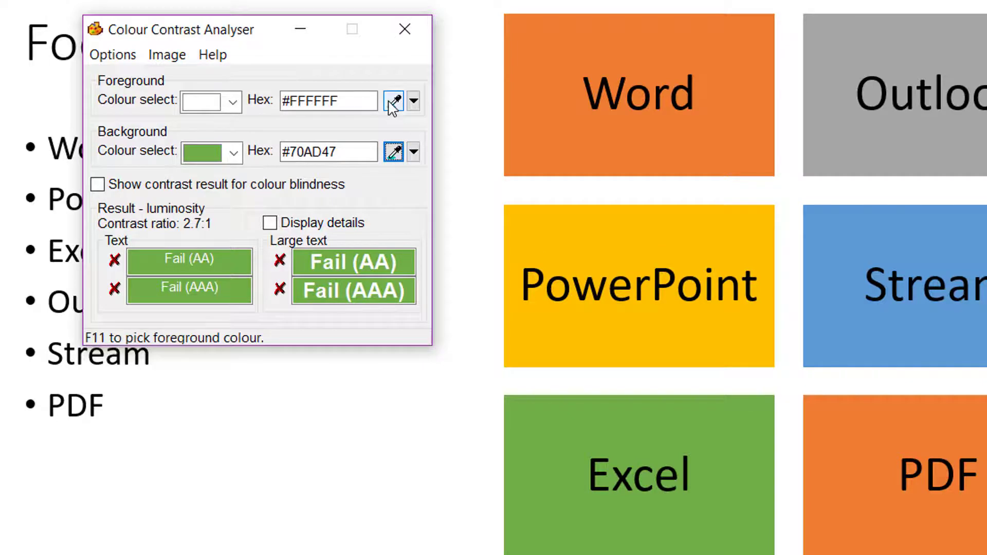
Confirm black text on blue #5B9BD5 passes at 7.1:1, then minimize the analyser
left_click(393, 101)
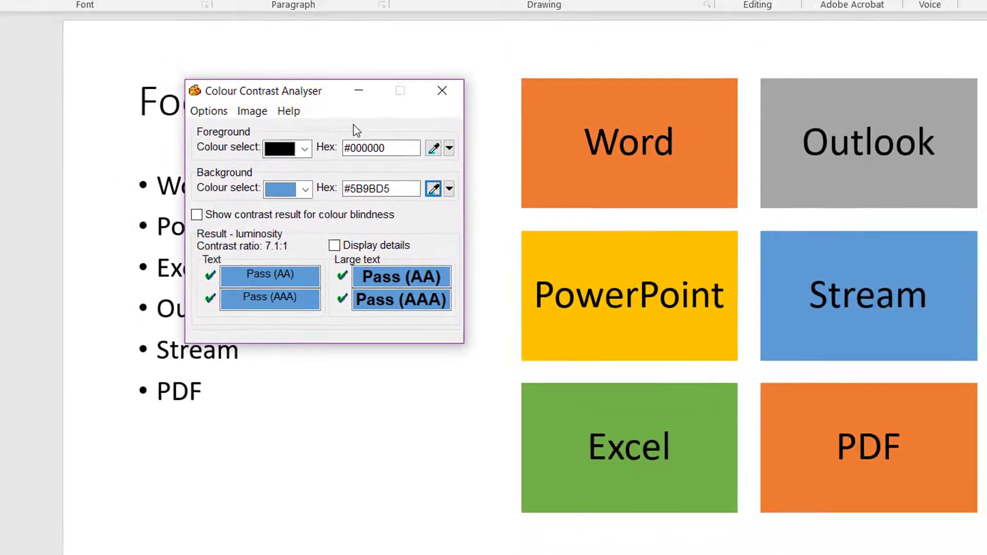
left_click(394, 129)
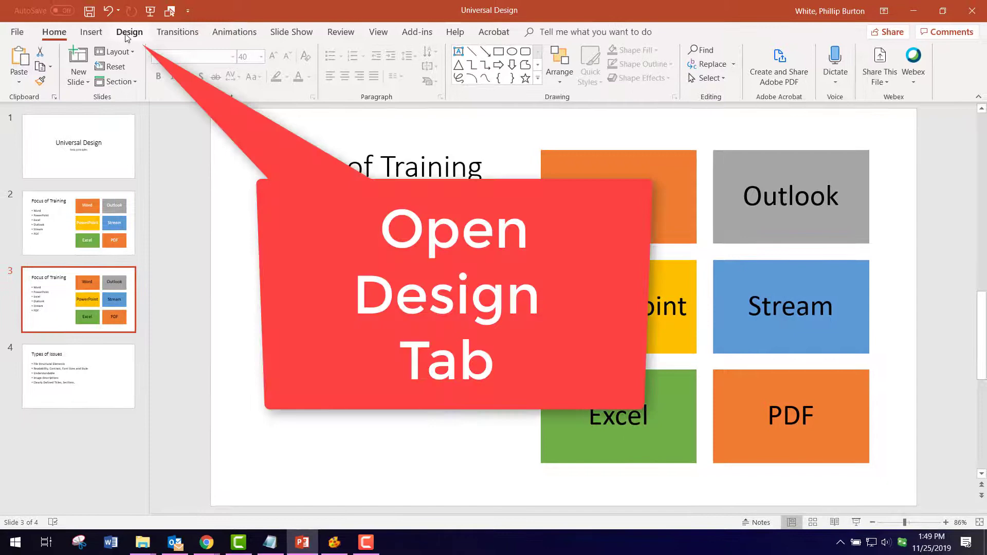
Apply the fourth, black-background Design variant with green, blue, purple, red and orange tiles
left_click(127, 33)
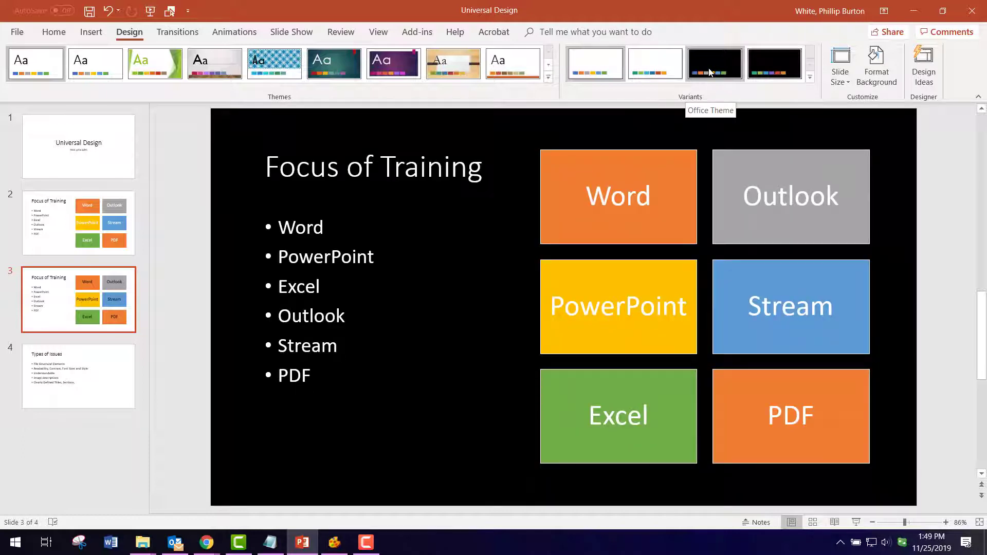
left_click(773, 72)
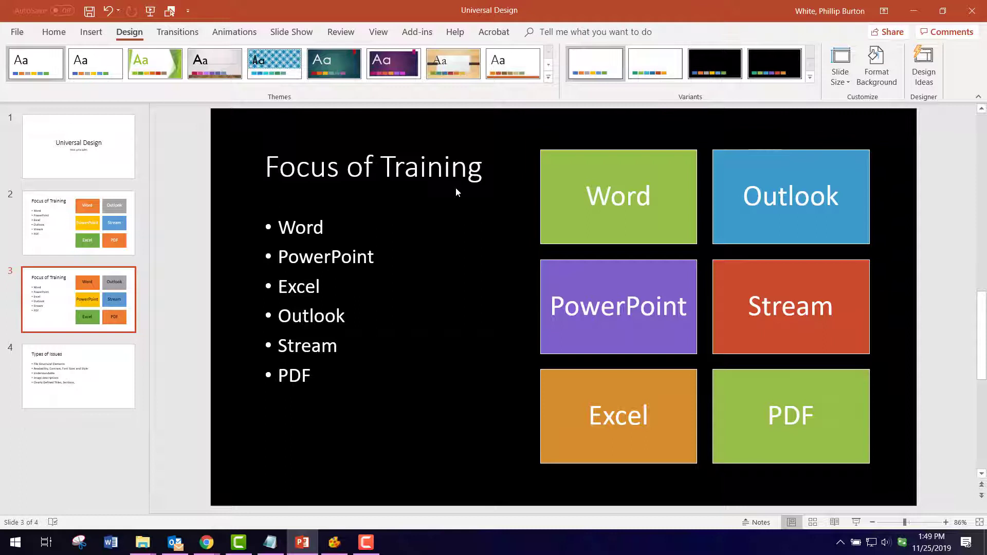
Restore the first, white variant and bring up the Variants Colors menu
left_click(612, 77)
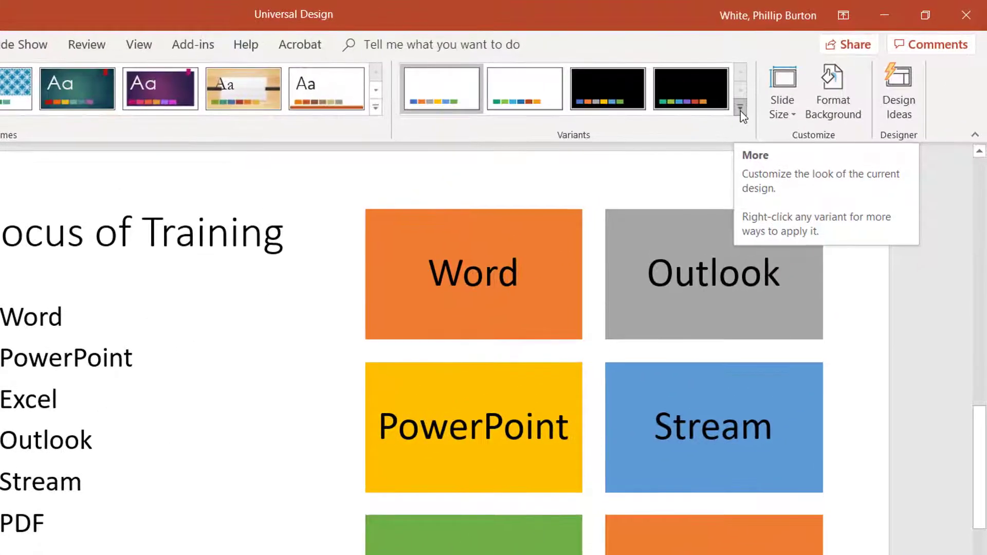
left_click(742, 110)
mouse_move(571, 137)
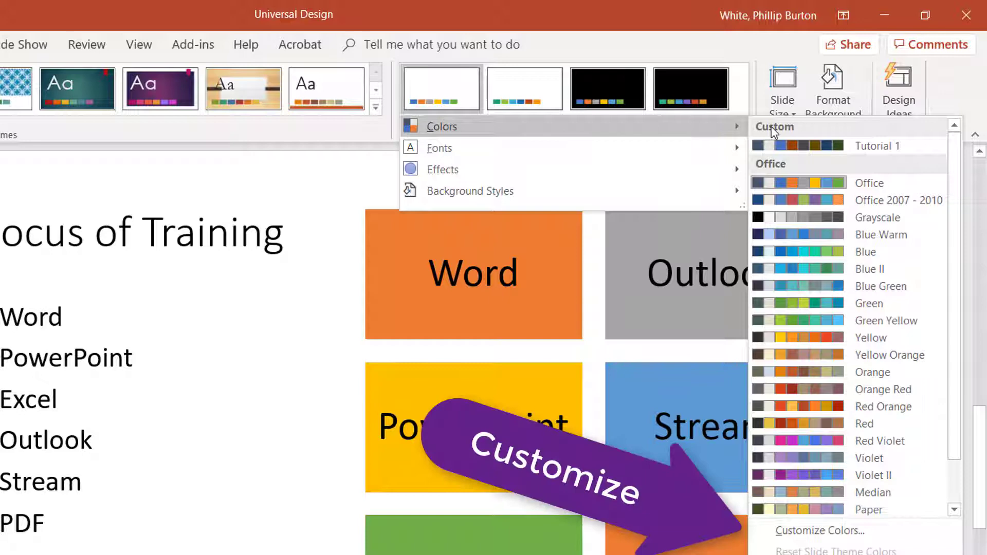
In Create New Theme Colors, replace the default name Custom 1 with Tutorial Set 2
left_click(790, 535)
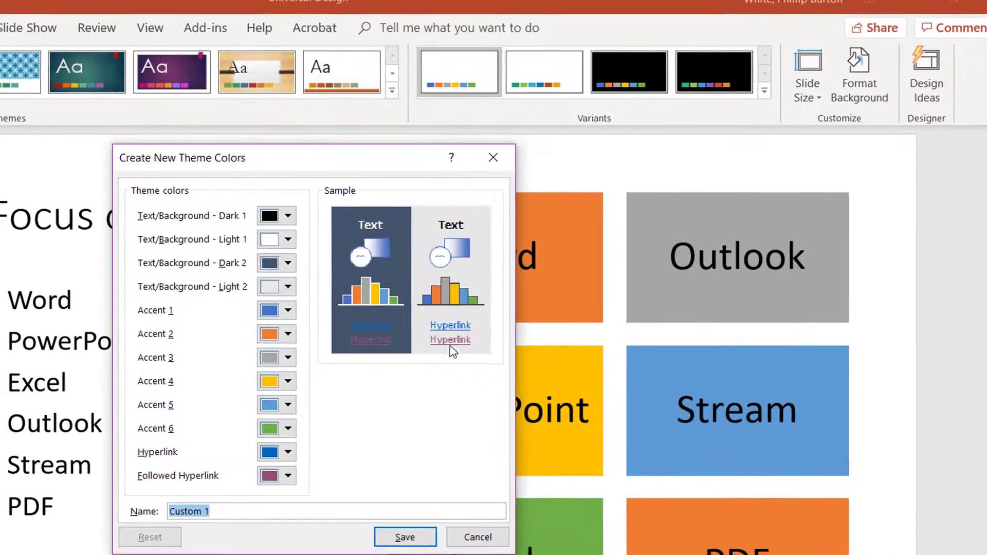
left_click_drag(304, 173, 103, 224)
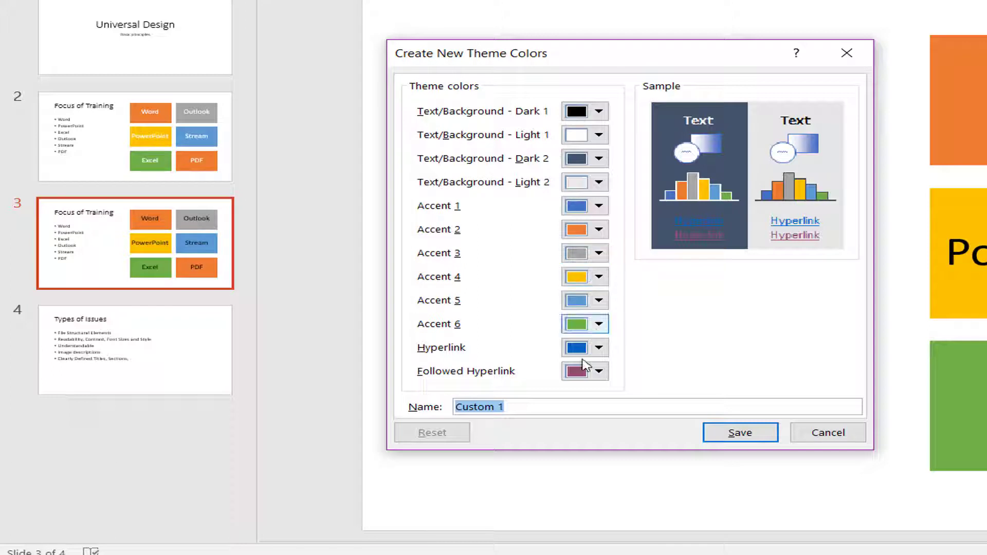
left_click(522, 407)
left_click_drag(522, 406, 442, 409)
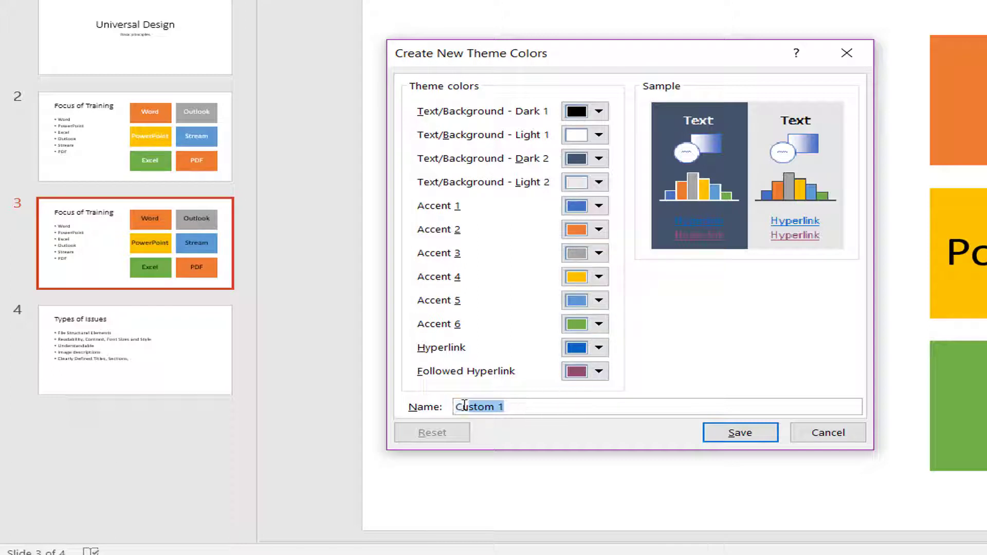
type("Tutorial")
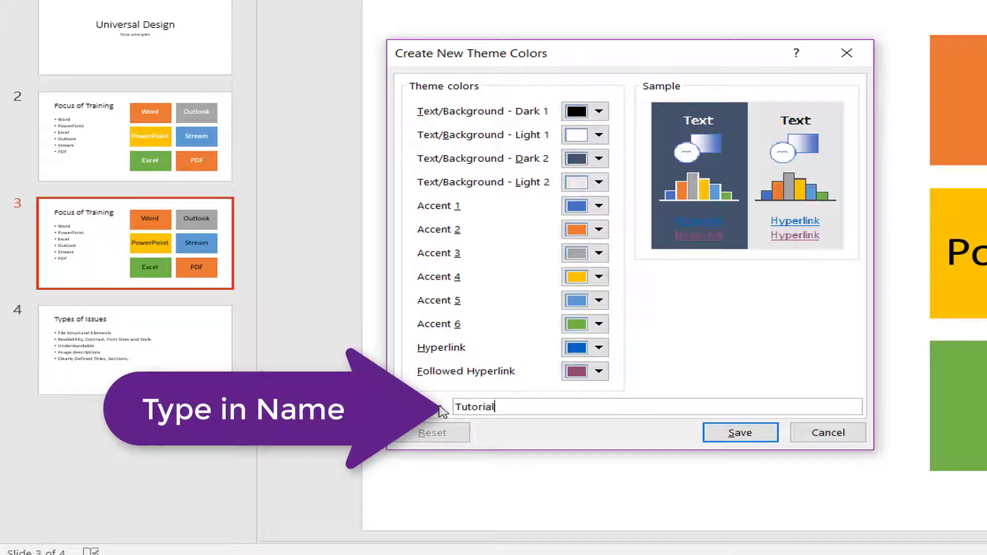
type(" Set 2")
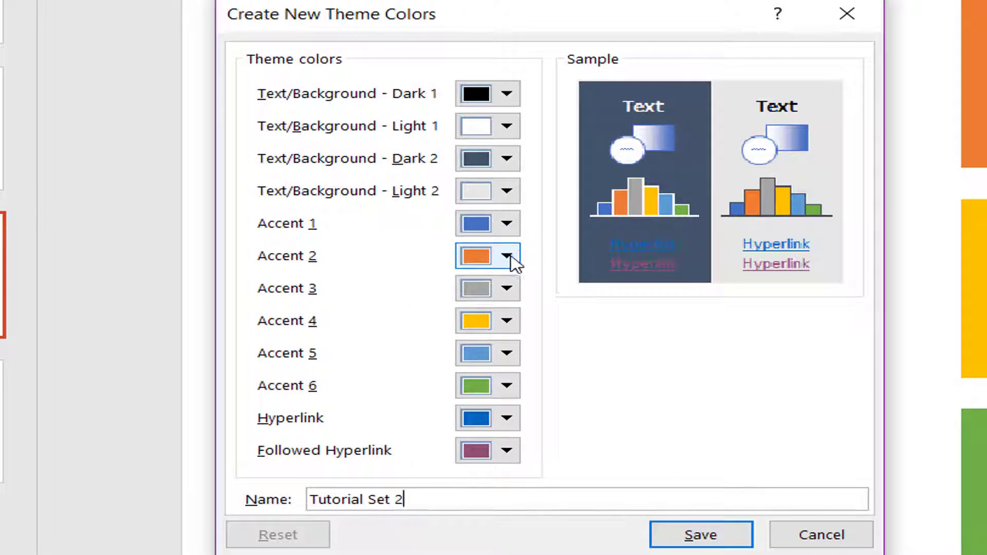
Darken Accent 2 from orange to dark brown (RGB 127, 58, 11), then move to Accent 3
left_click(507, 257)
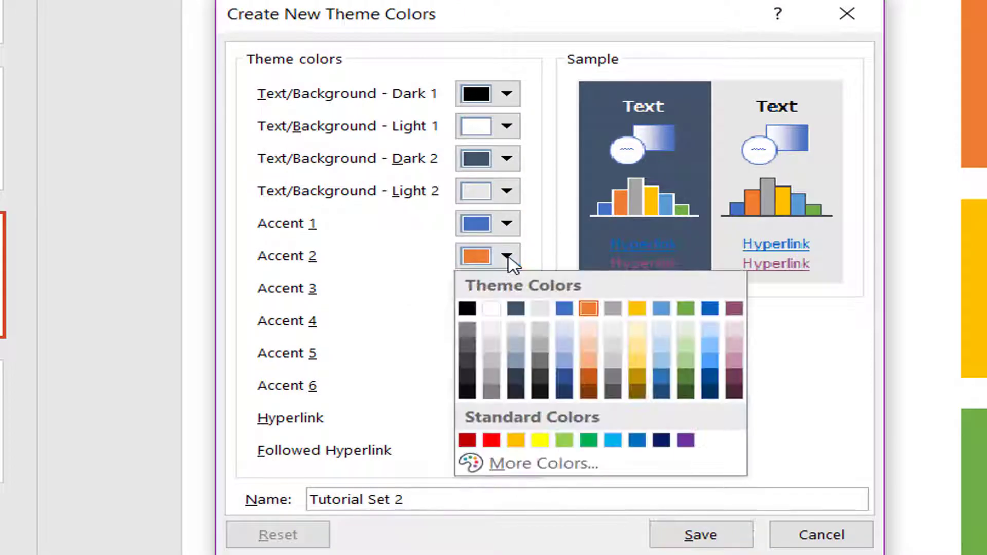
left_click(496, 469)
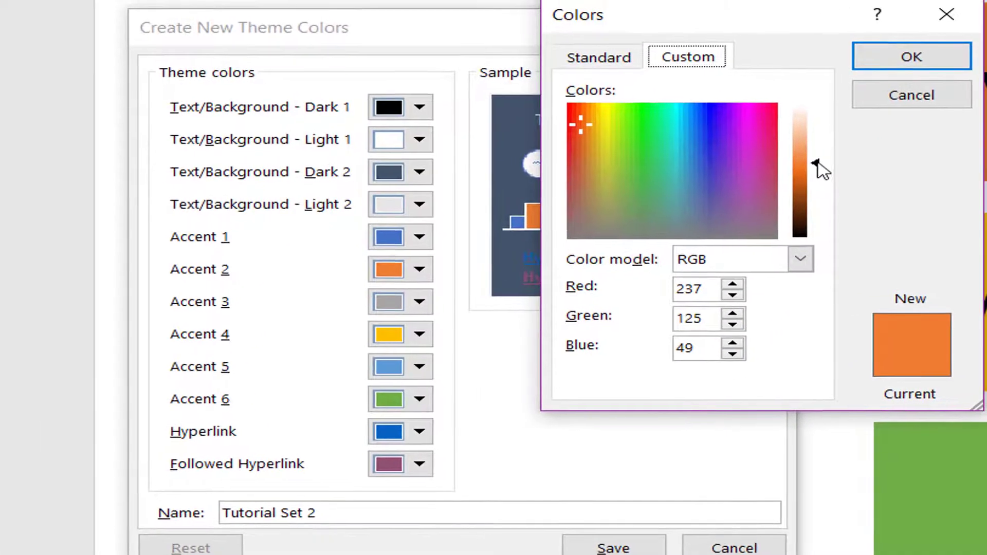
left_click_drag(818, 163, 809, 203)
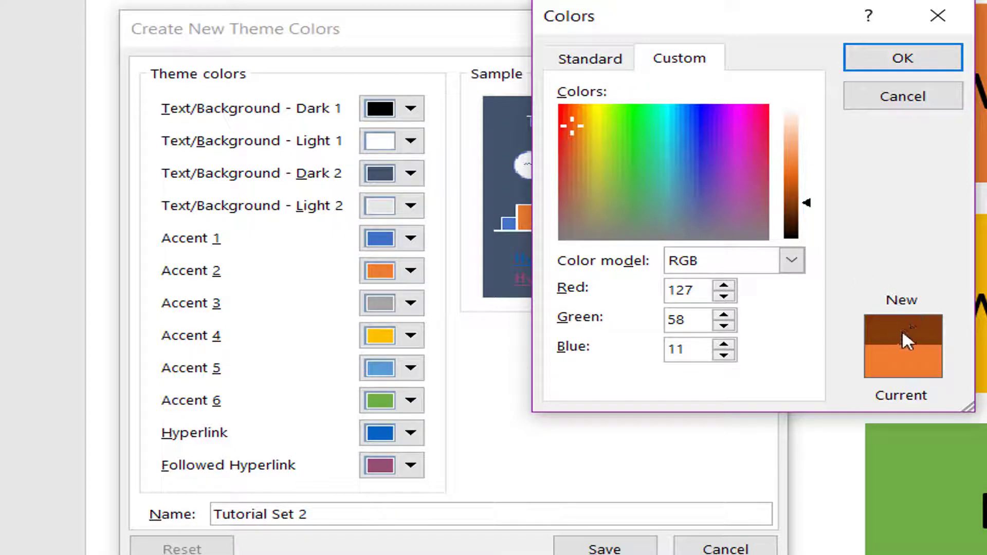
left_click(888, 60)
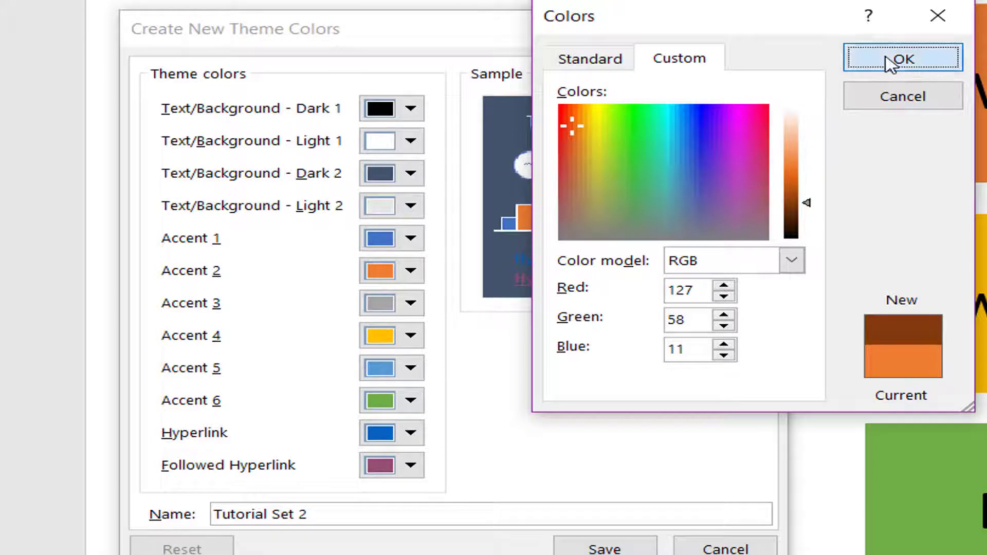
left_click(411, 306)
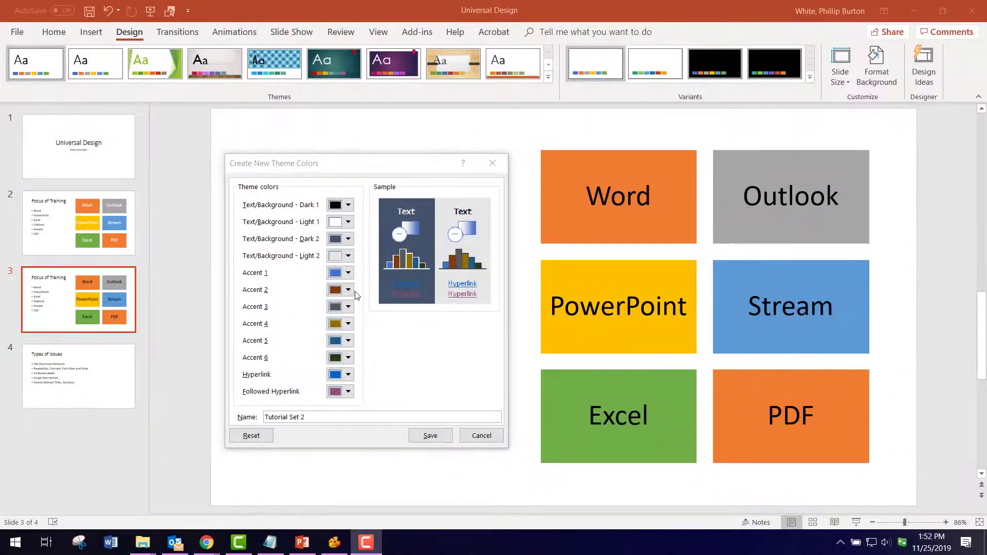
Save Tutorial Set 2 so slide 3's tiles turn brown, gray, olive, blue and dark green
left_click(430, 436)
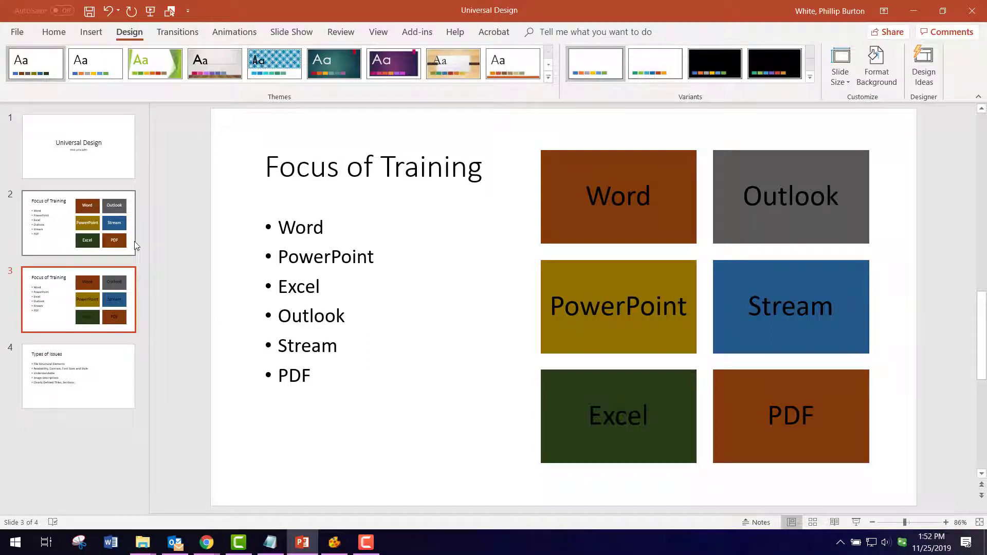
In the analyser, check white text against the darkened blue Stream and brown Word tiles
left_click(335, 548)
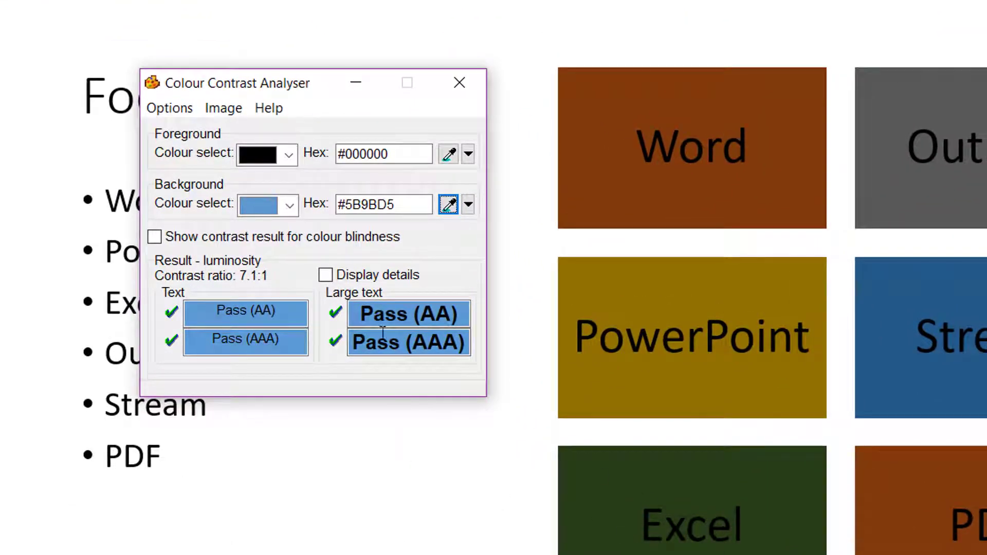
left_click(449, 205)
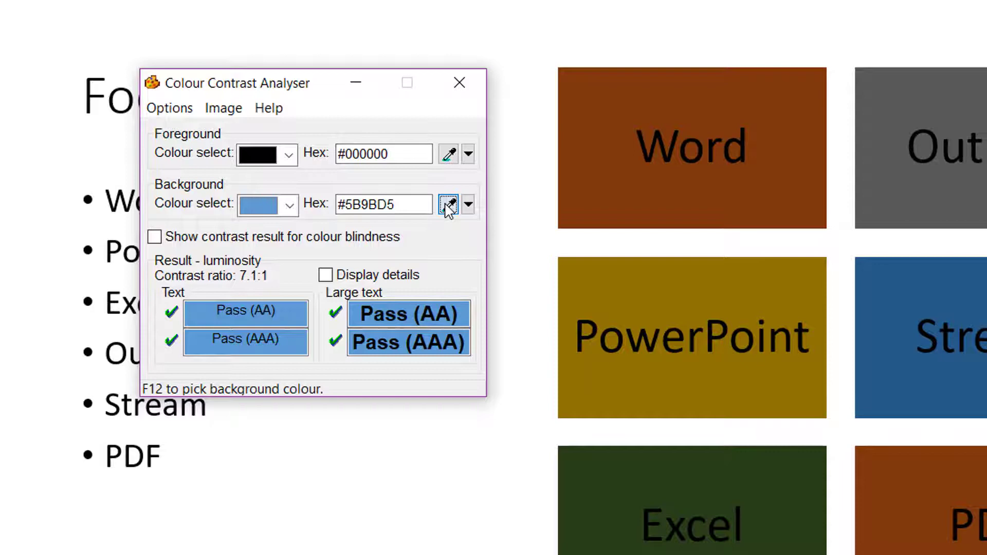
left_click(891, 372)
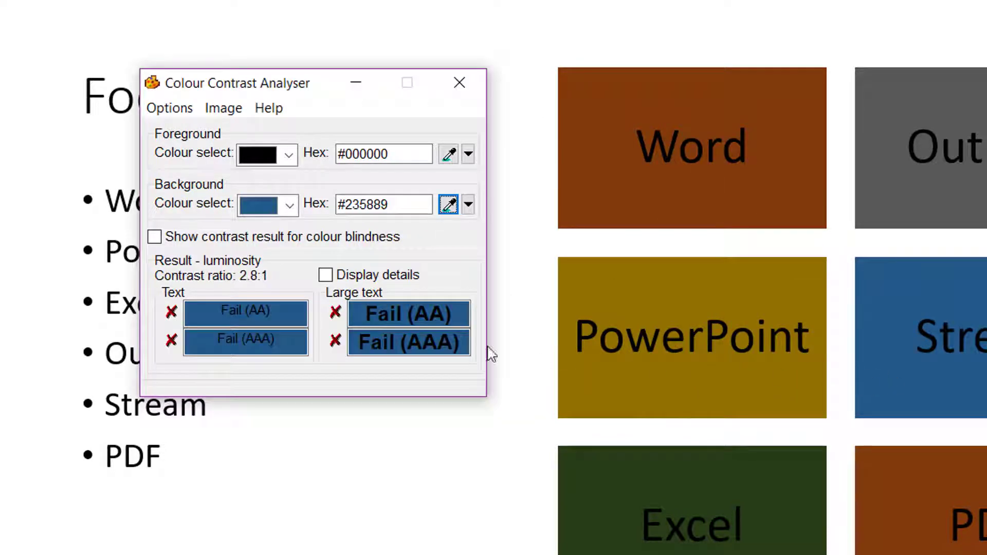
left_click(448, 205)
left_click(573, 189)
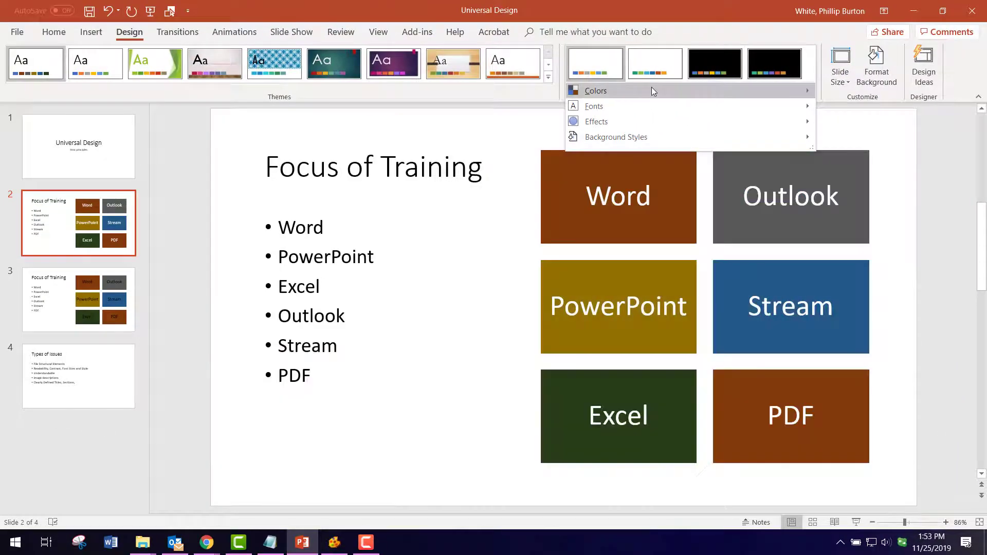
Delete the custom Tutorial 1 colour set from the Colors menu and confirm
mouse_move(644, 91)
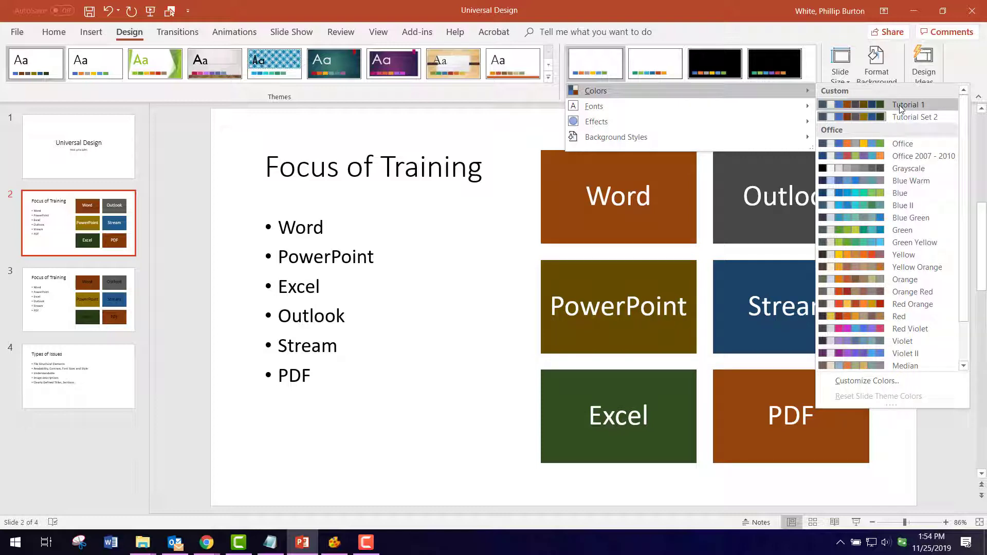
right_click(901, 107)
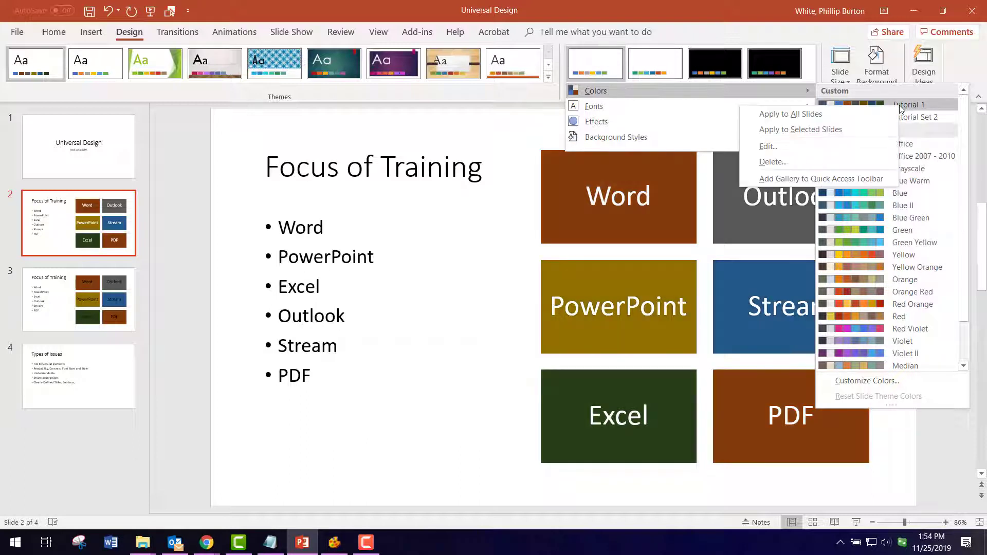
left_click(817, 168)
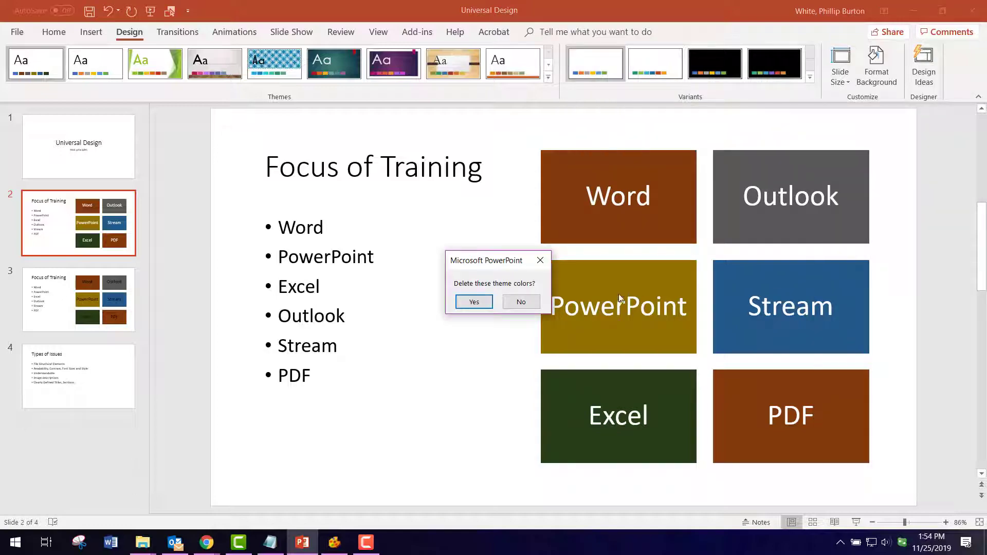
left_click(481, 301)
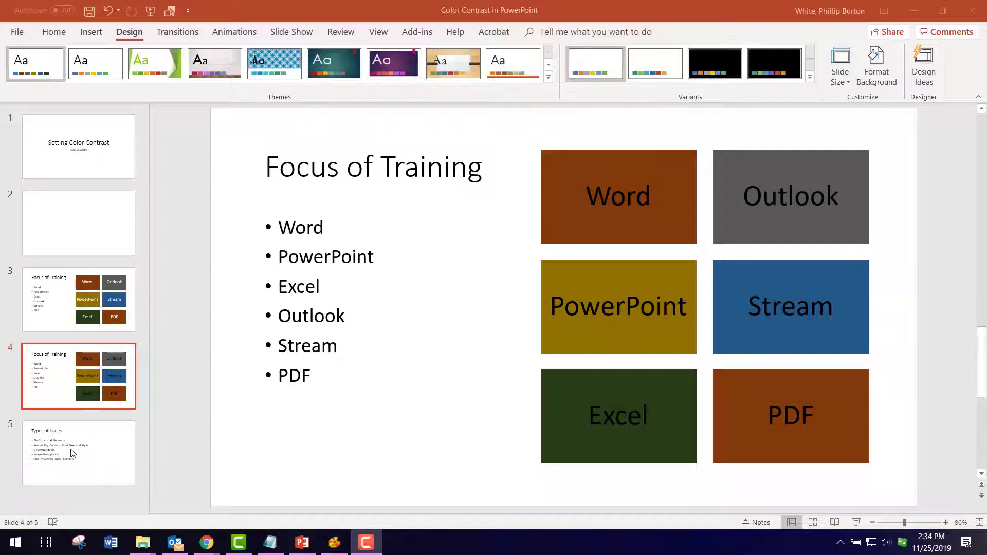
Select slide 5, Types of Issues, and show Design Ideas layouts for its five bullets
left_click(109, 444)
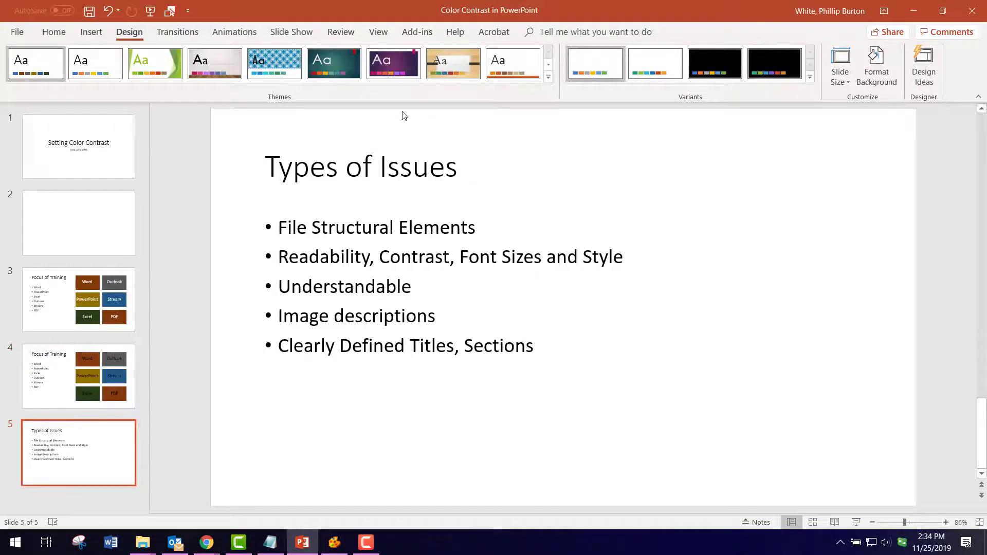
left_click(923, 83)
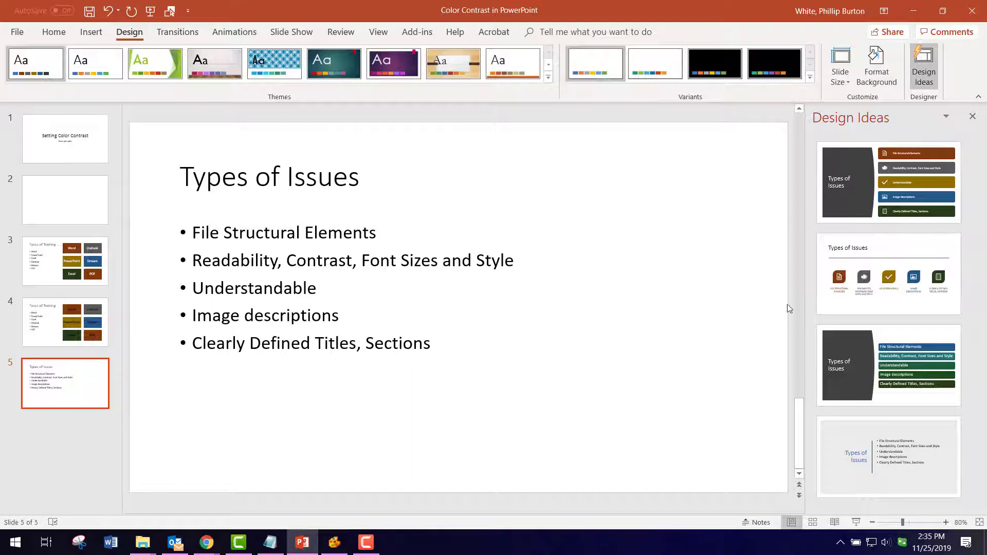
Apply the dark-panel Design Idea to slide 5, glance at the Variants colour schemes, and leave them unchanged
left_click(850, 204)
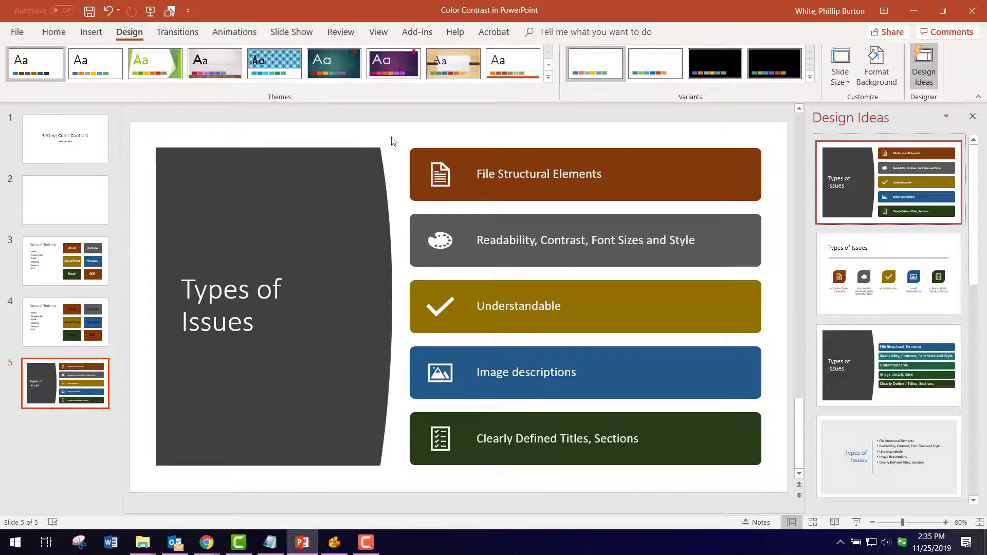
left_click(810, 78)
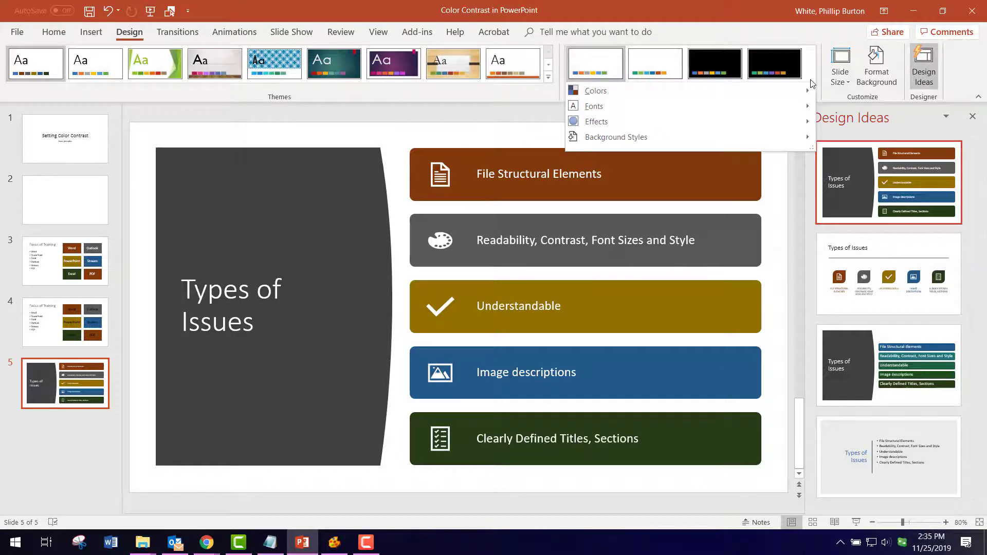
mouse_move(722, 95)
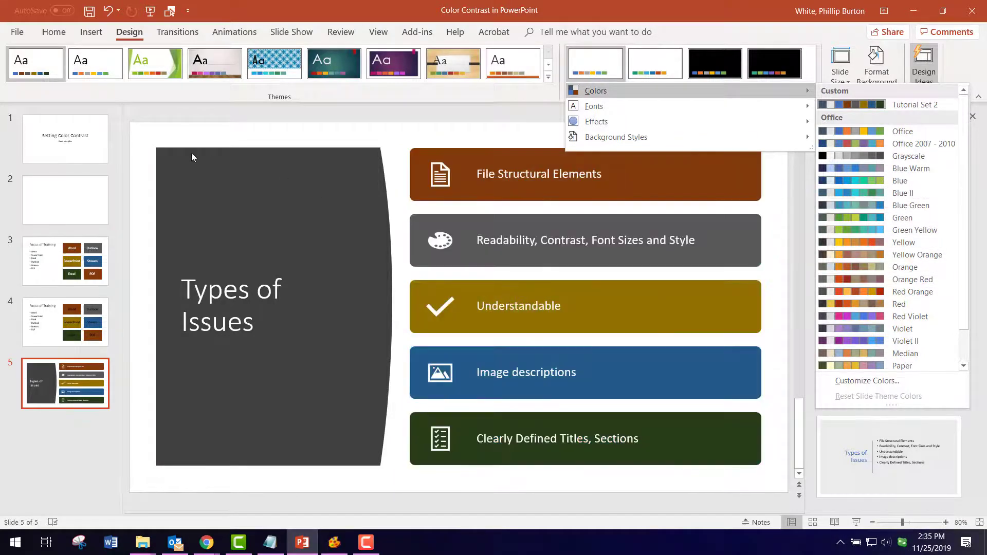
left_click(67, 165)
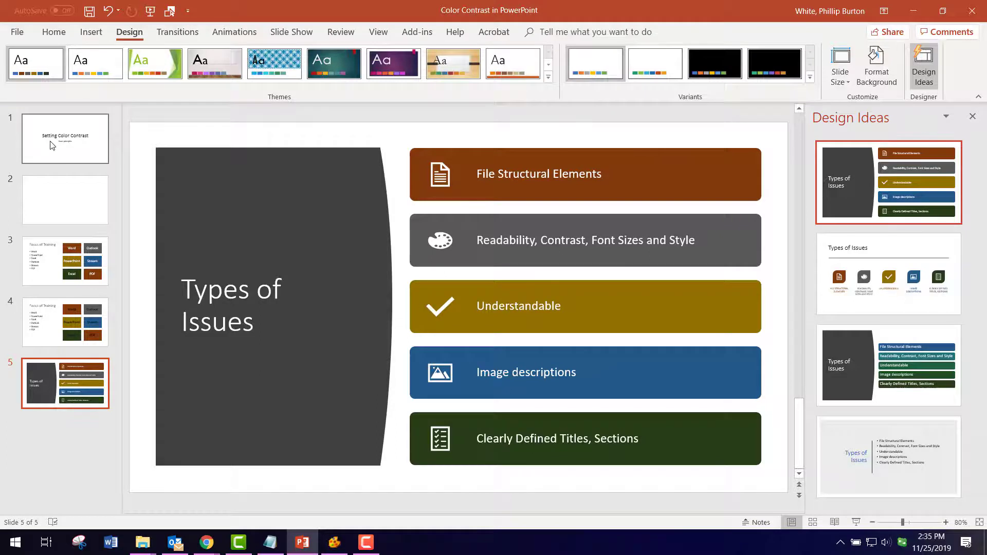
Select title slide 1, Setting Color Contrast, and browse its Design Ideas title layouts
left_click(57, 150)
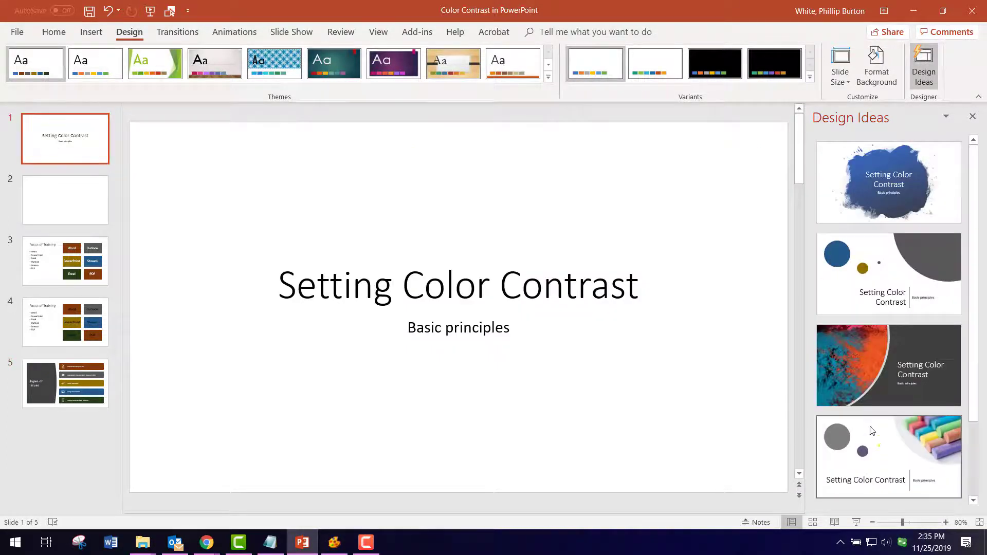
scroll(894, 440, "down", 2)
scroll(900, 438, "up", 2)
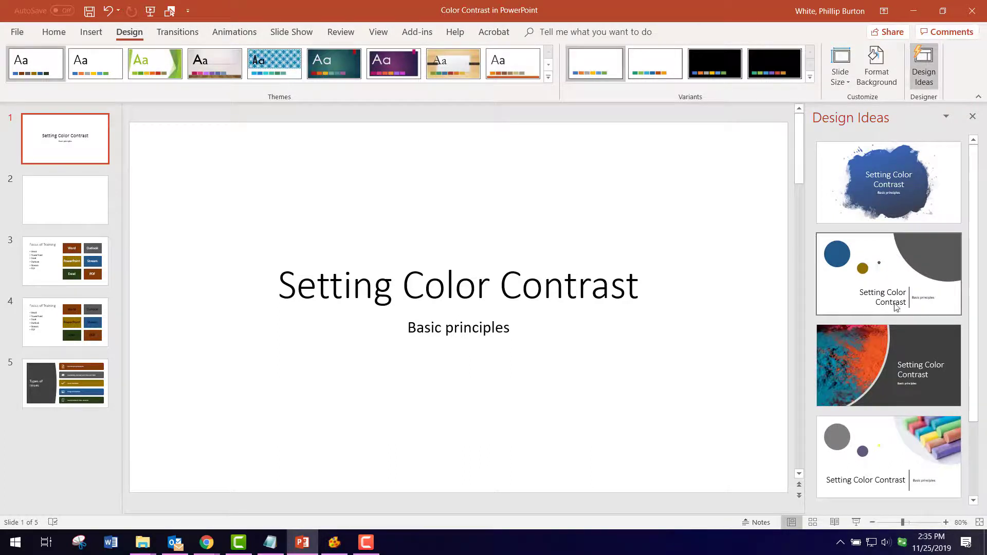
scroll(944, 384, "down", 3)
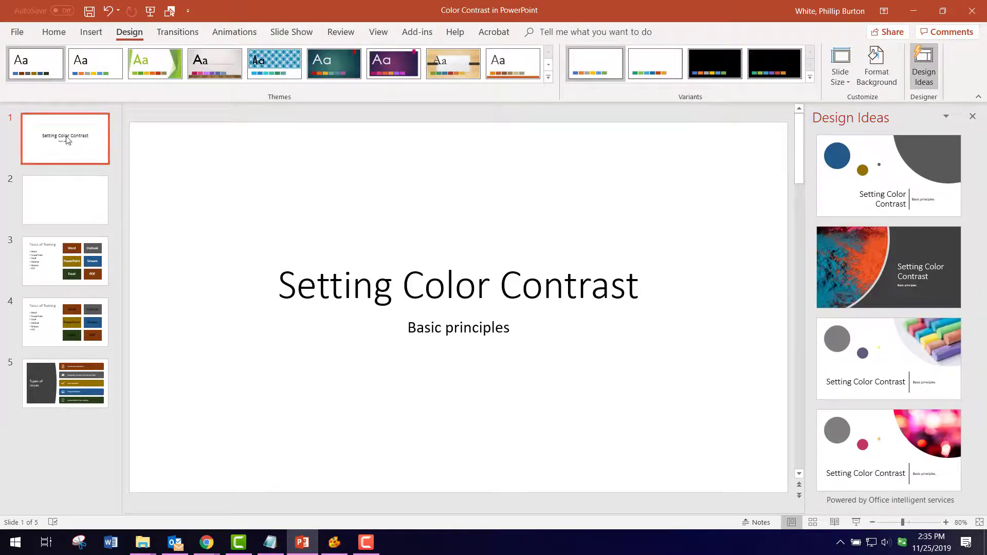